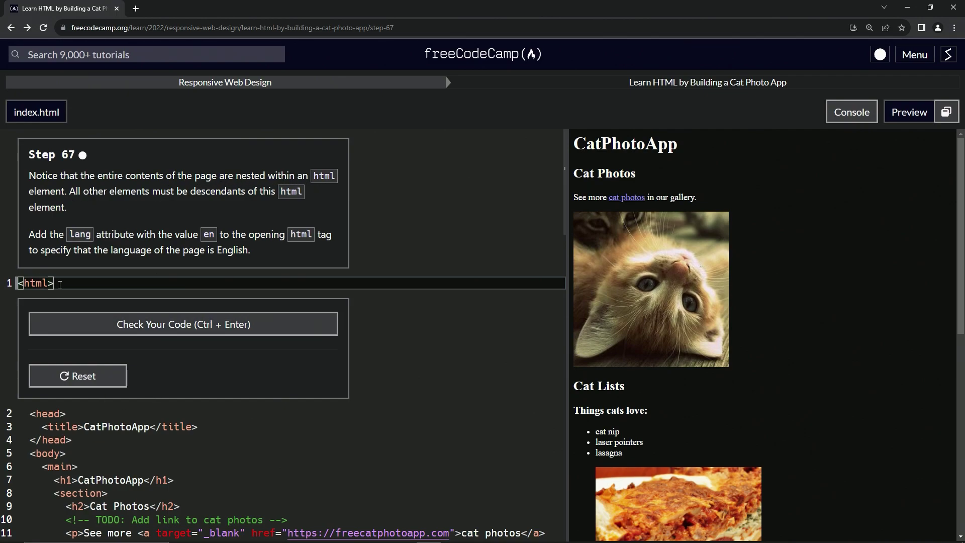
scroll(52, 292, down, 1)
scroll(114, 286, down, 3)
scroll(167, 287, down, 3)
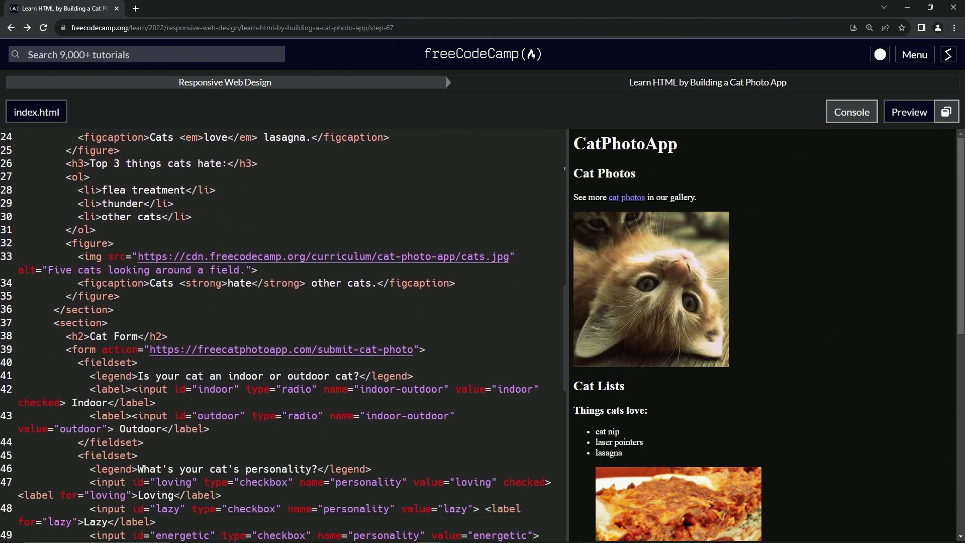
scroll(218, 284, down, 3)
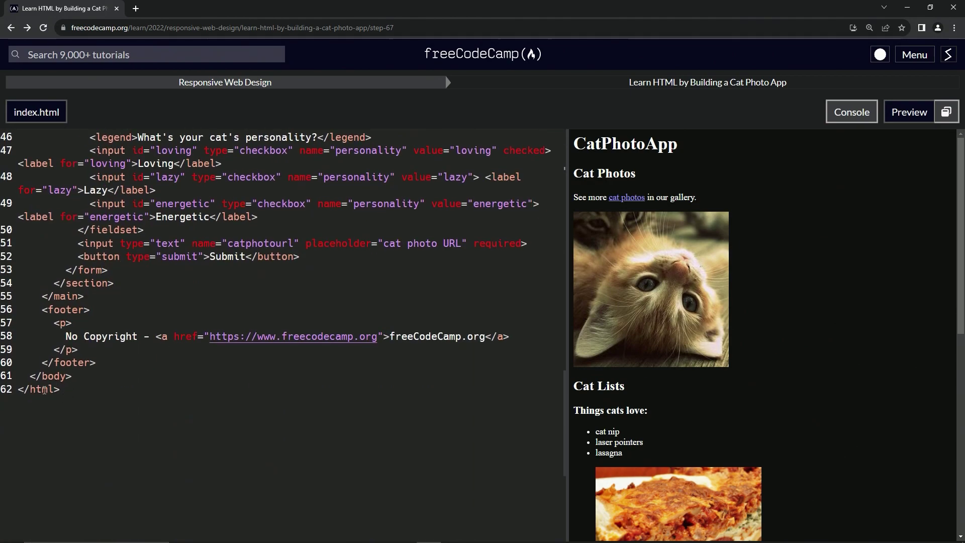
scroll(47, 376, up, 2)
scroll(245, 281, up, 4)
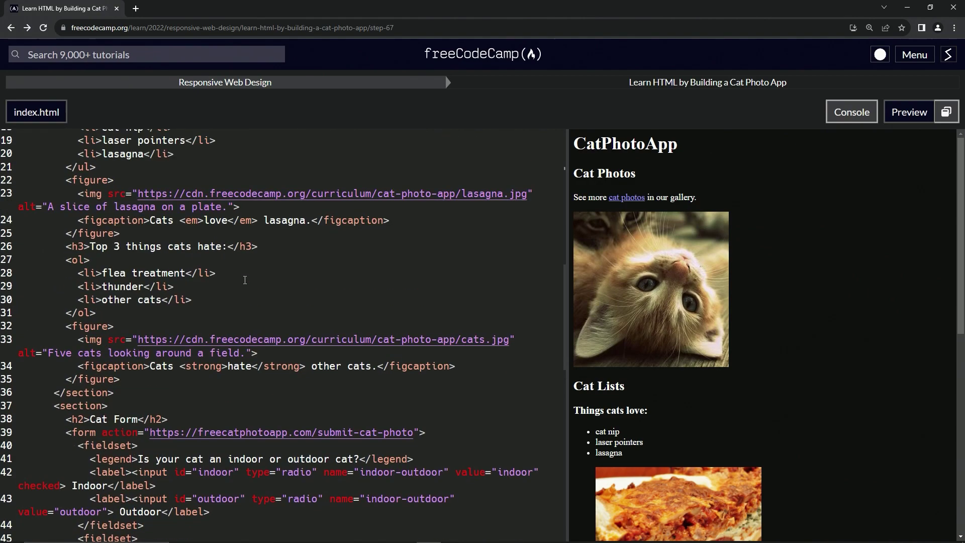
scroll(245, 281, up, 8)
scroll(245, 282, up, 2)
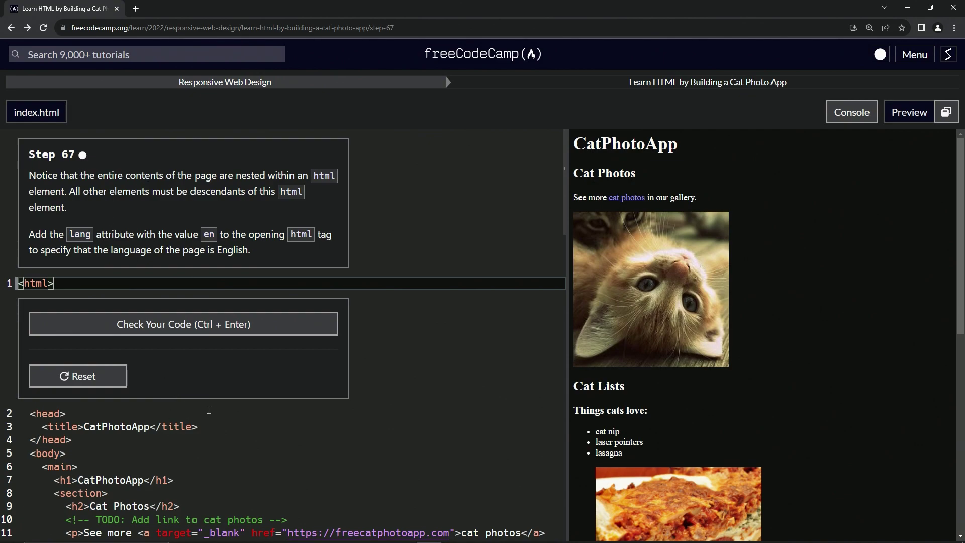
scroll(208, 410, down, 2)
scroll(230, 337, down, 3)
scroll(230, 337, down, 4)
scroll(230, 338, down, 3)
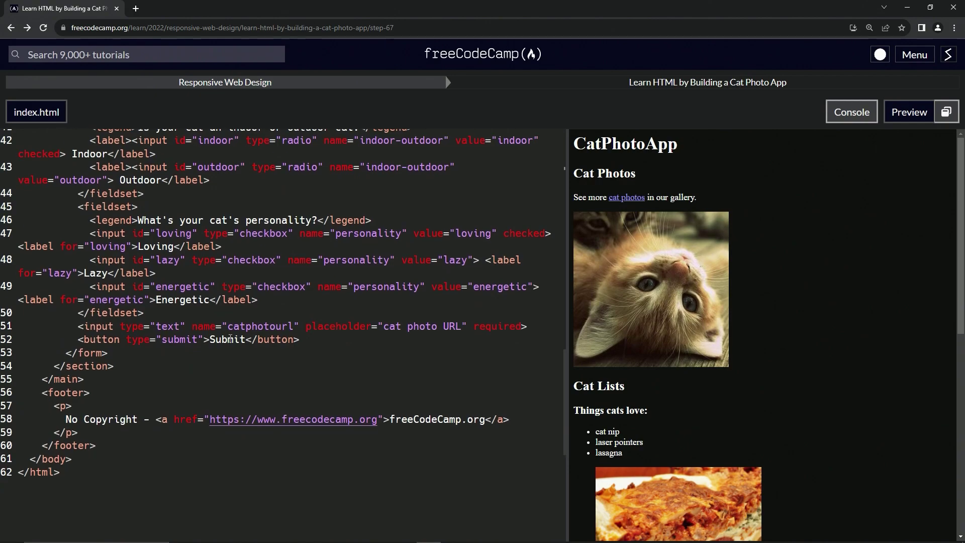
scroll(230, 341, up, 3)
scroll(230, 341, up, 3)
scroll(230, 341, up, 3)
scroll(221, 347, up, 3)
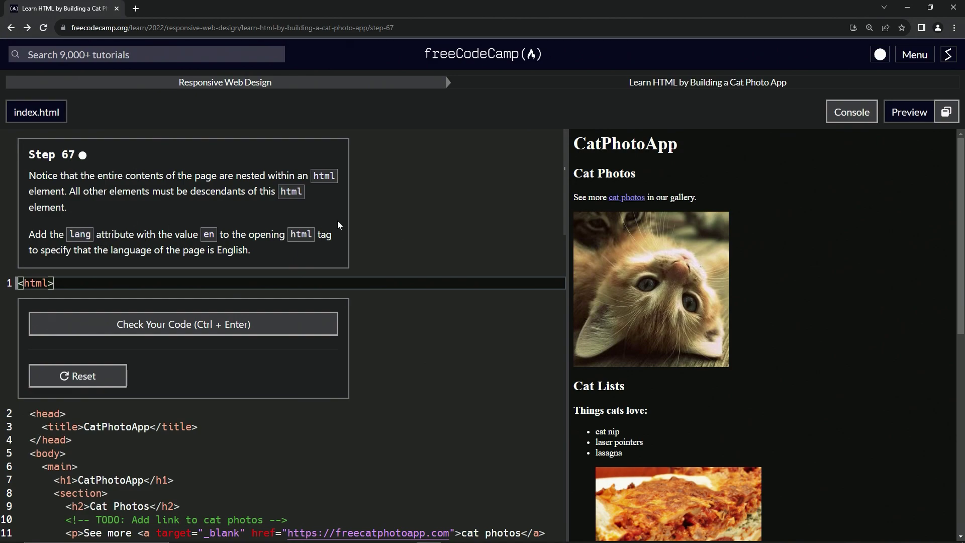
- Place the cursor inside the opening html tag on line 1, after 'html'
click(46, 283)
text(lang='e)
text(n)
- Pass the Step 67 check with lang='en' and submit to advance to Step 68
click(176, 333)
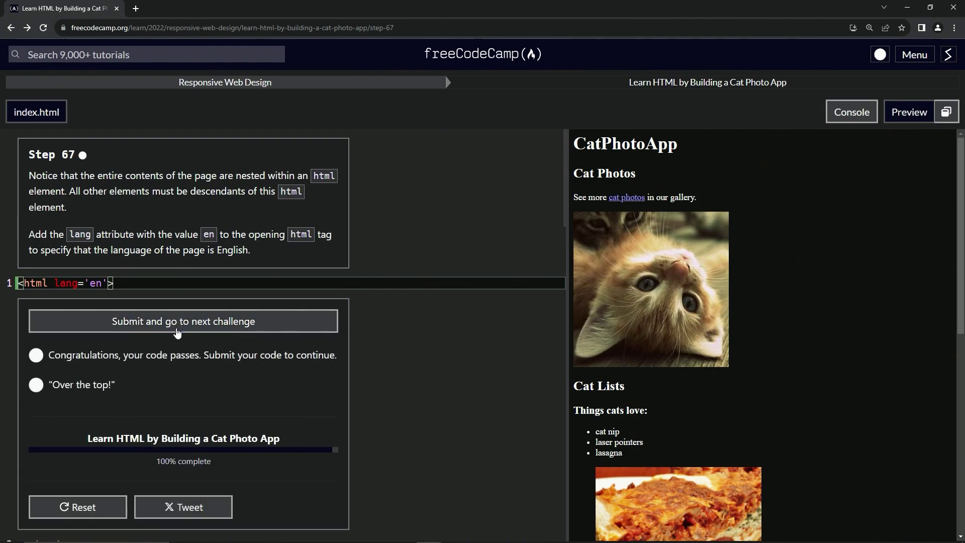
click(177, 333)
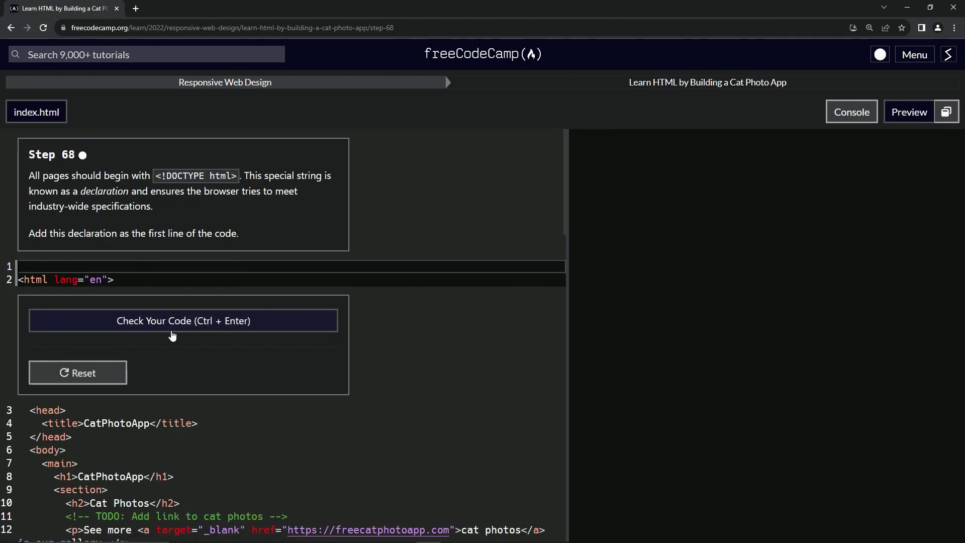